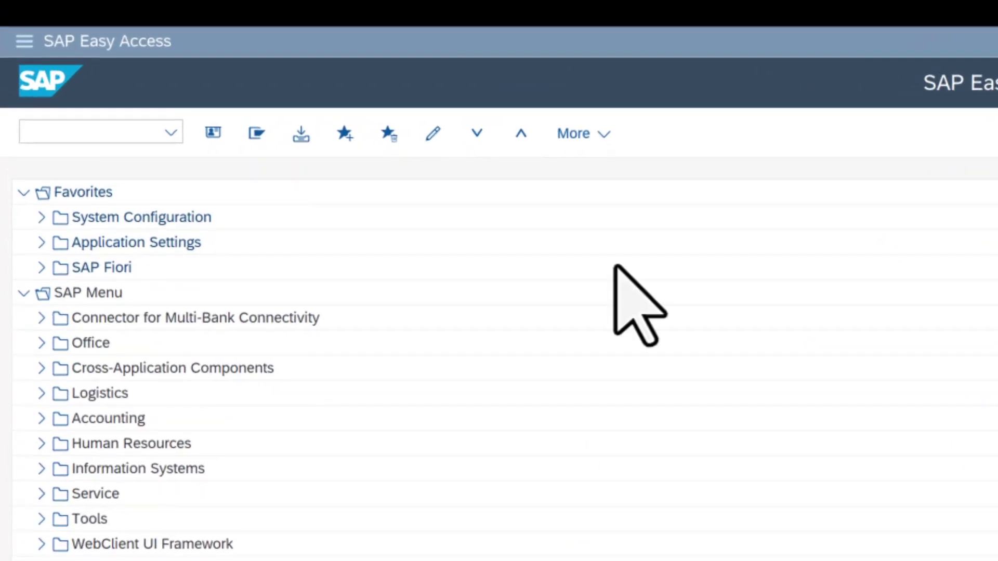
Run transaction BP in SAP GUI and search for the Copenhagen municipality partner by number
click(110, 138)
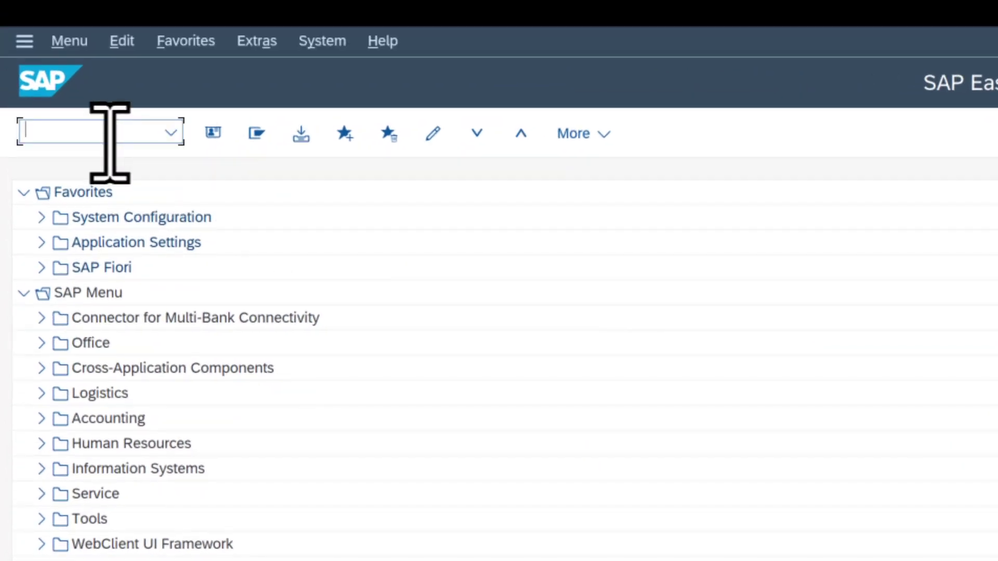
text(bp)
key(Return)
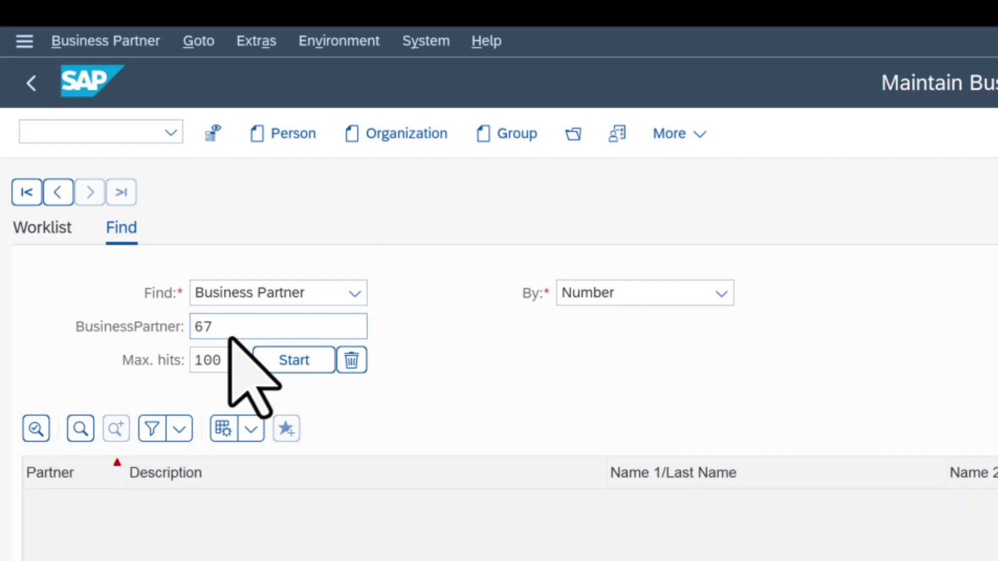
key(Return)
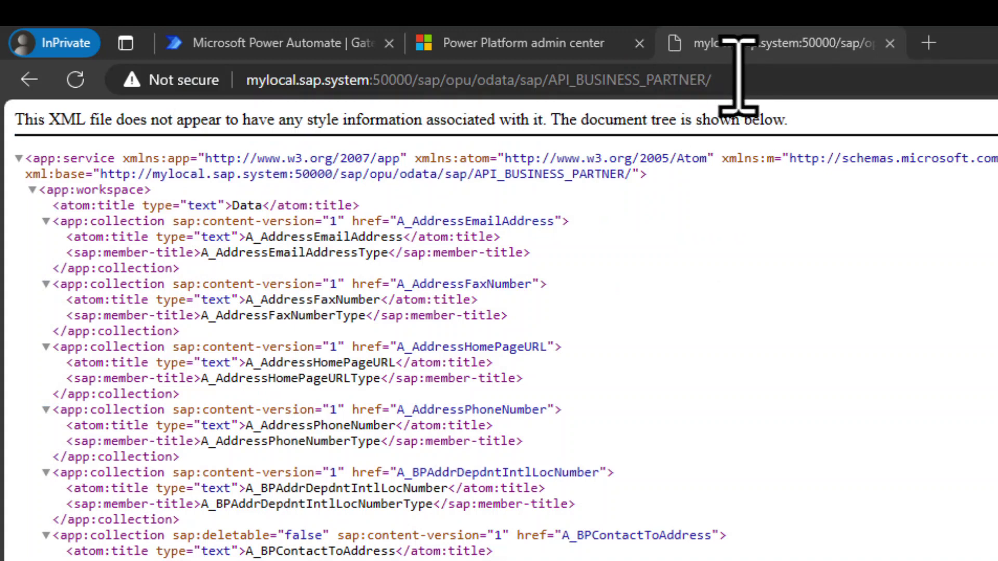
Reload the API_BUSINESS_PARTNER service document in Edge and select the host name mylocal.sap.system
click(738, 78)
key(Return)
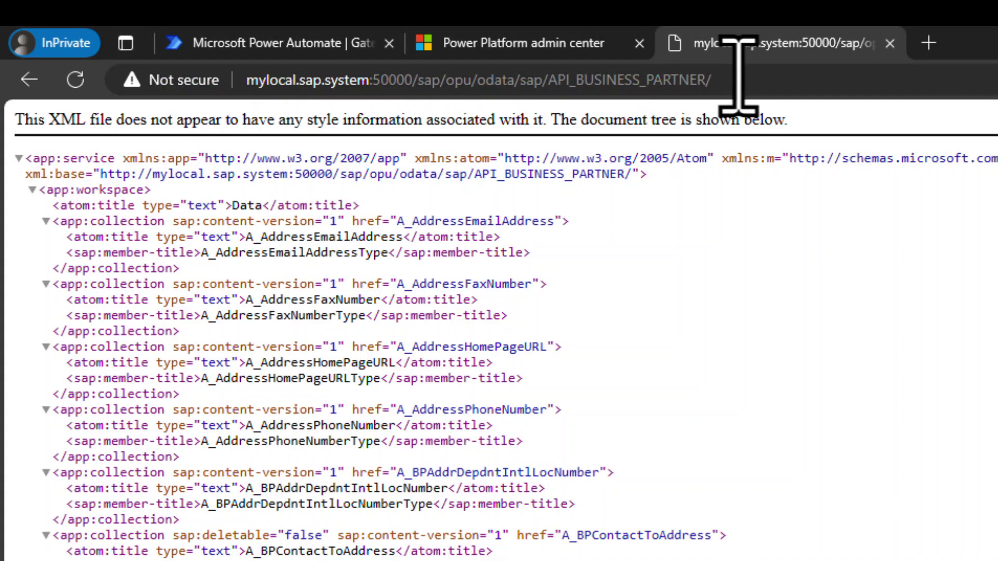
click(370, 80)
shift+click(244, 83)
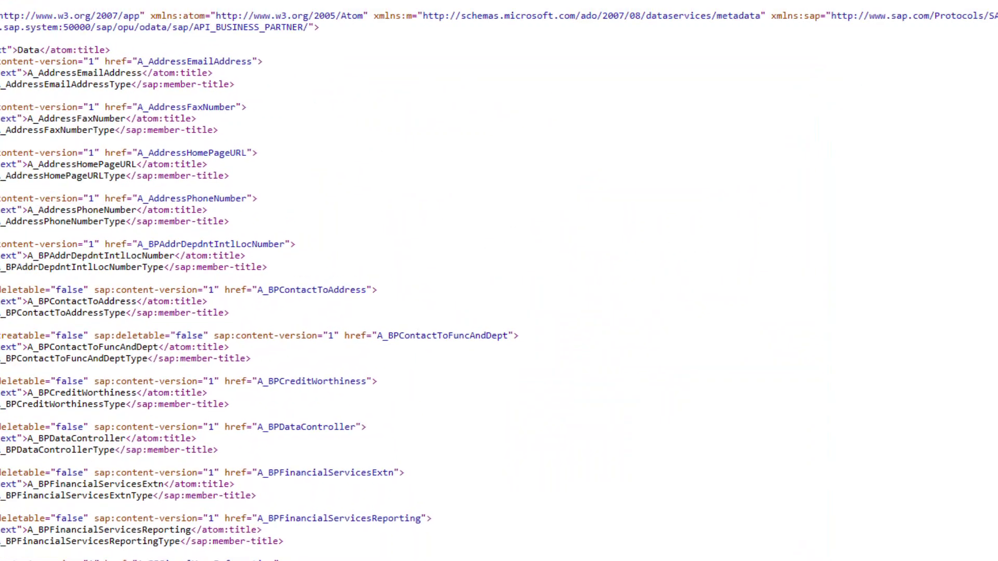
Close the On-premises data gateway window once it shows online and ready
click(382, 15)
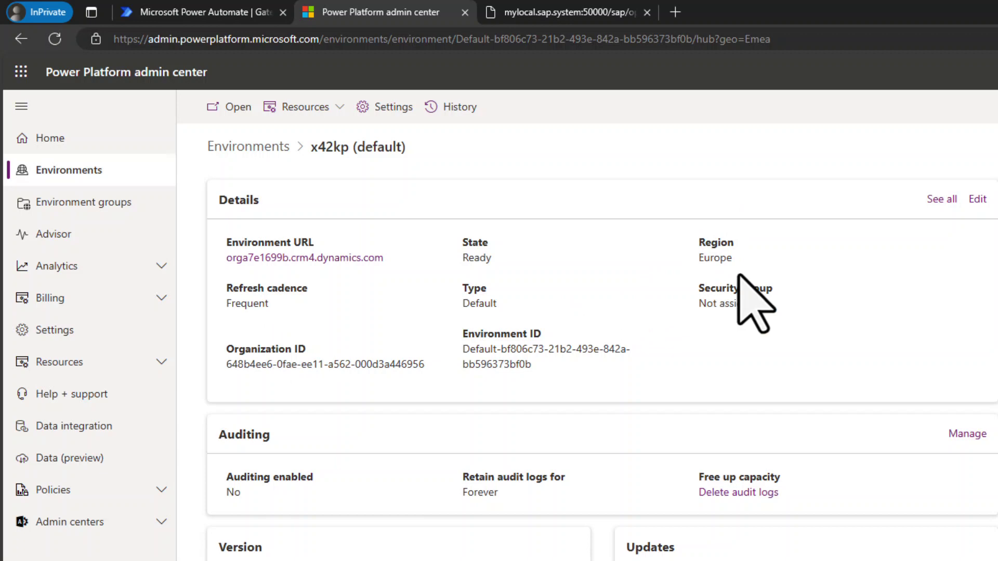
Check the gateway name in Power Automate's gateway details, then show the cloud flows list
click(221, 12)
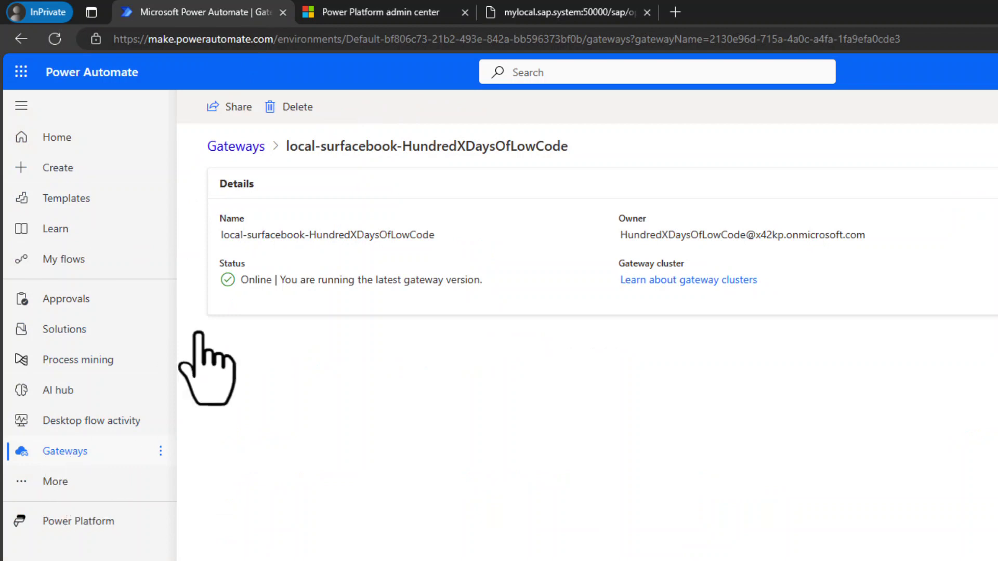
drag(221, 235, 435, 235)
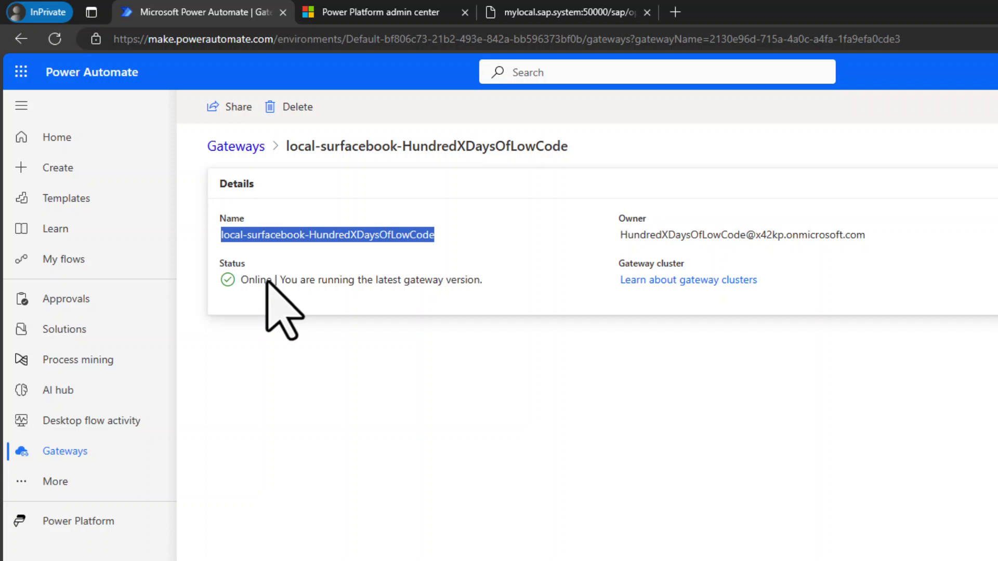
click(83, 262)
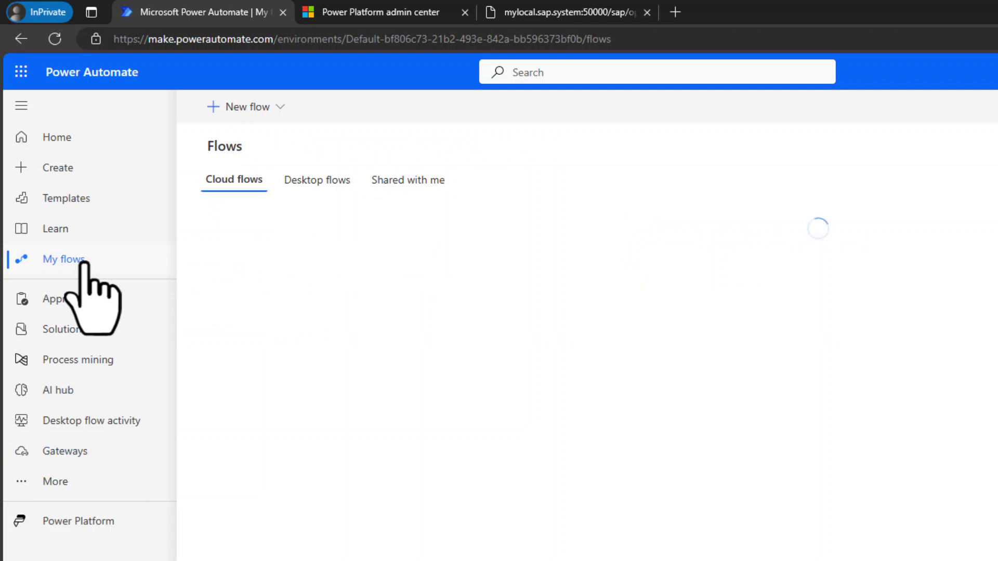
Start a new instant cloud flow named 'Call Business Partner via OPDG'
click(279, 107)
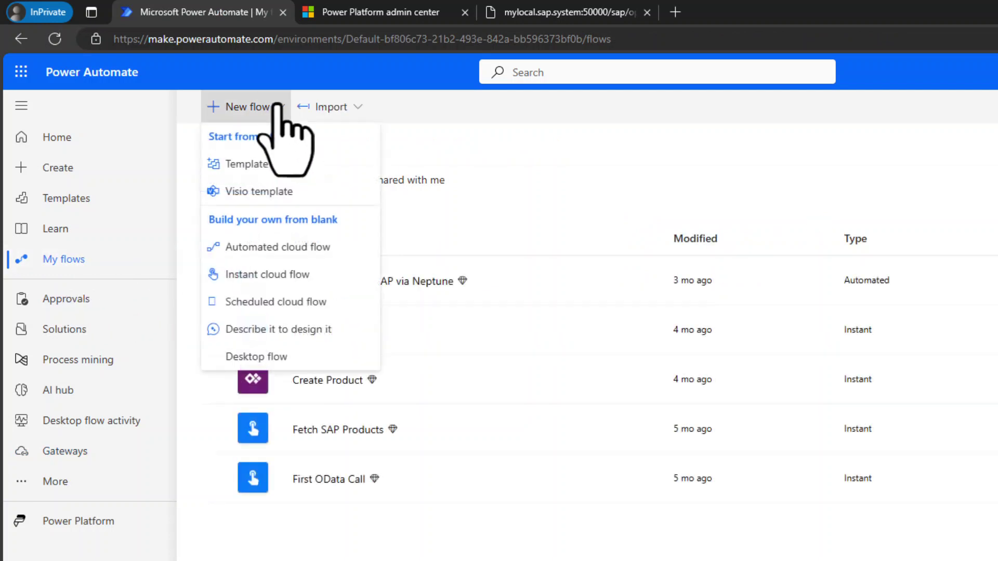
click(266, 276)
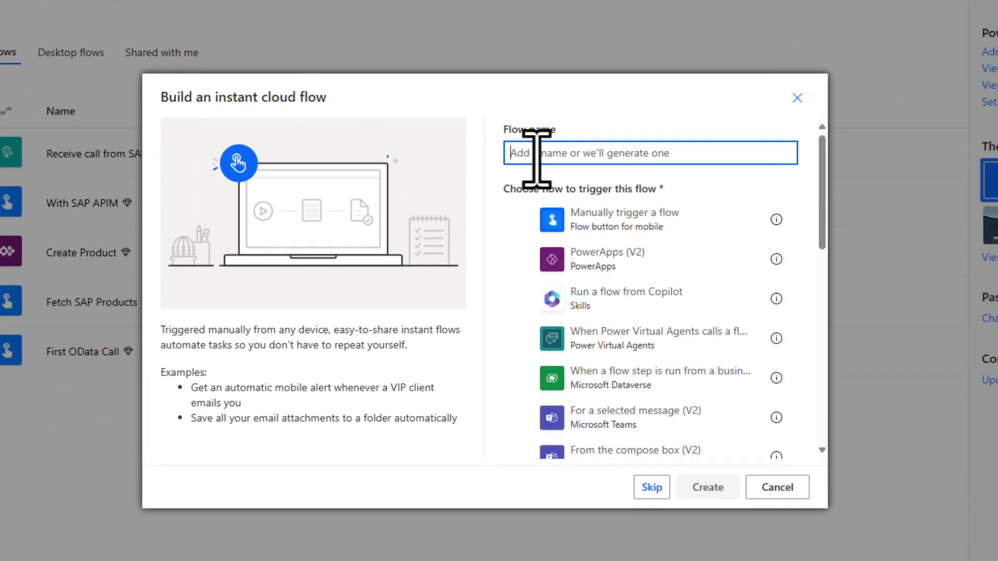
text(Call Busines)
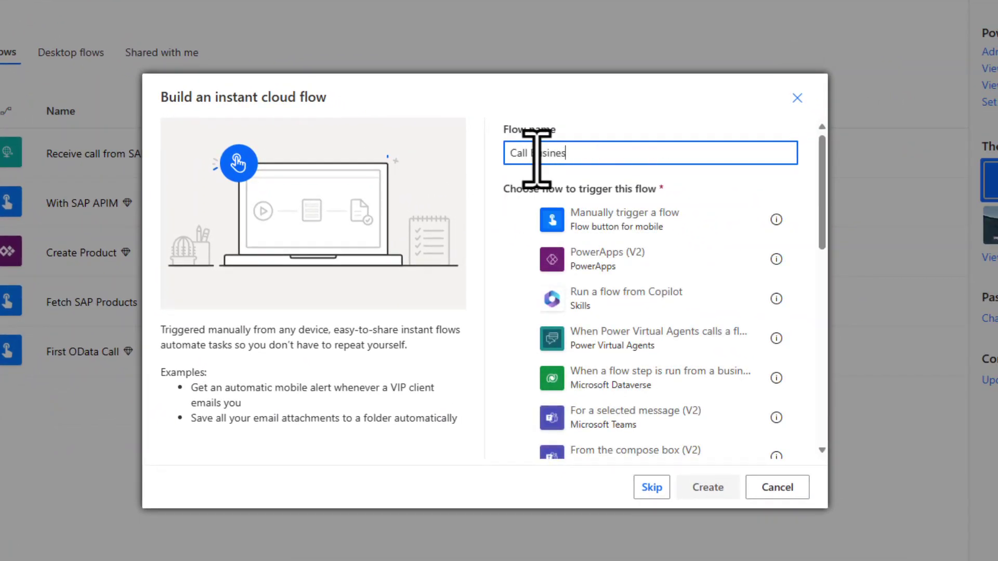
text(s Partner via OPDG)
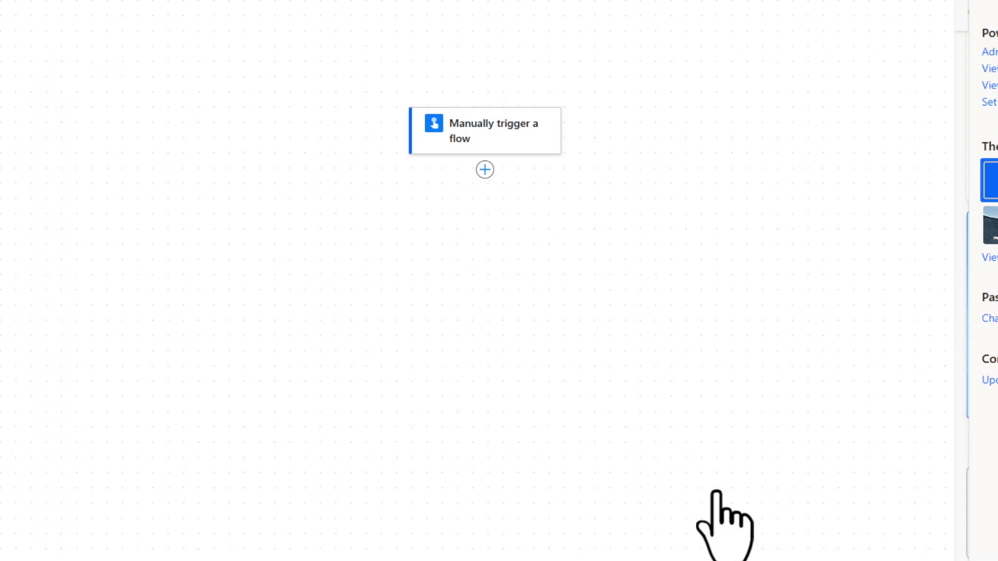
Add the SAP OData connector's Query OData entities action after the manual trigger
click(485, 169)
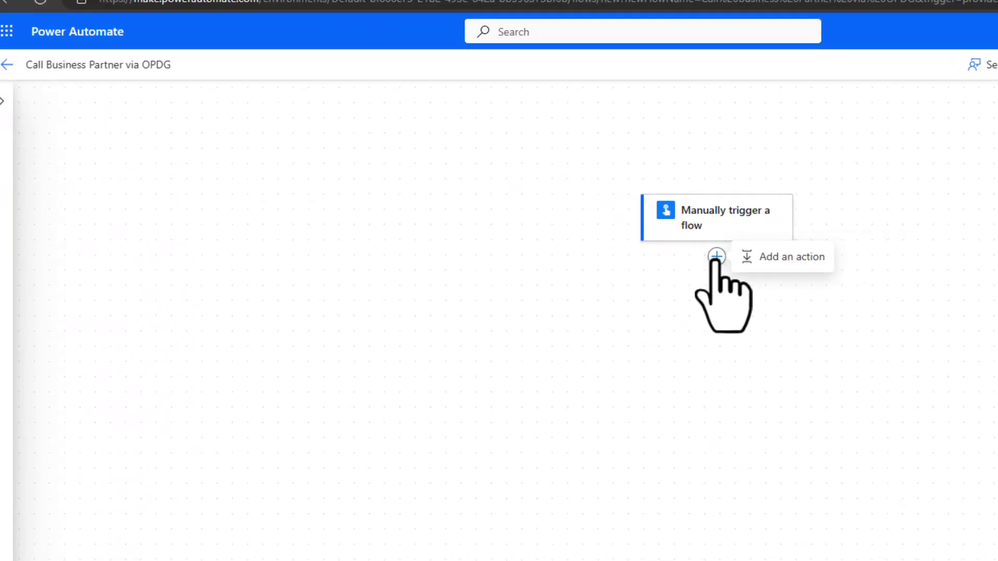
click(762, 260)
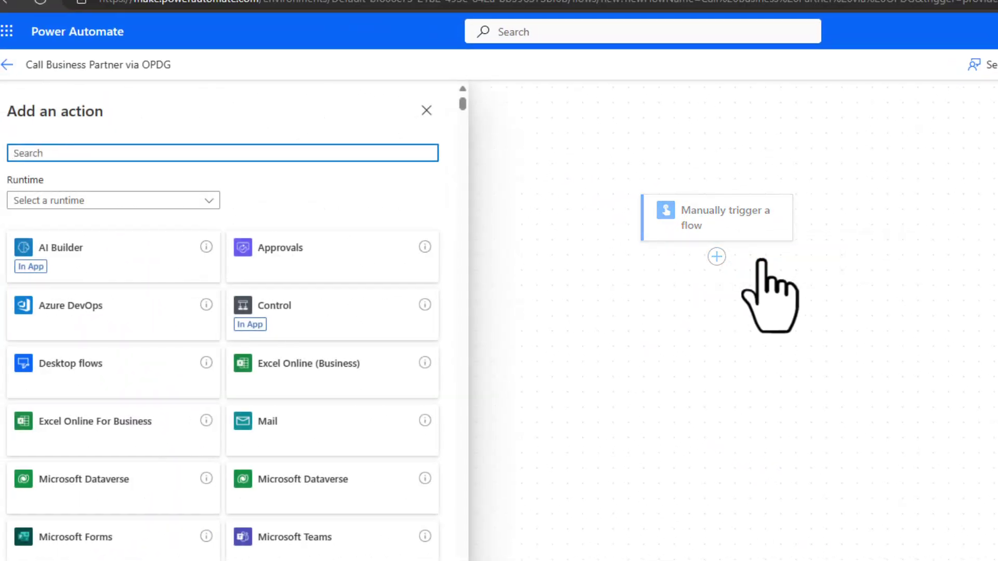
text(SAP OData)
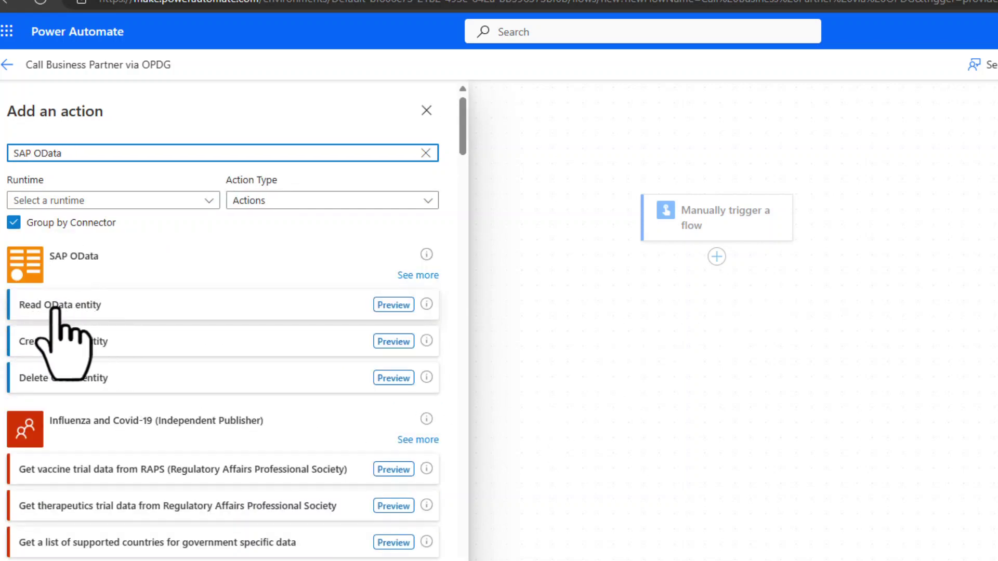
click(419, 276)
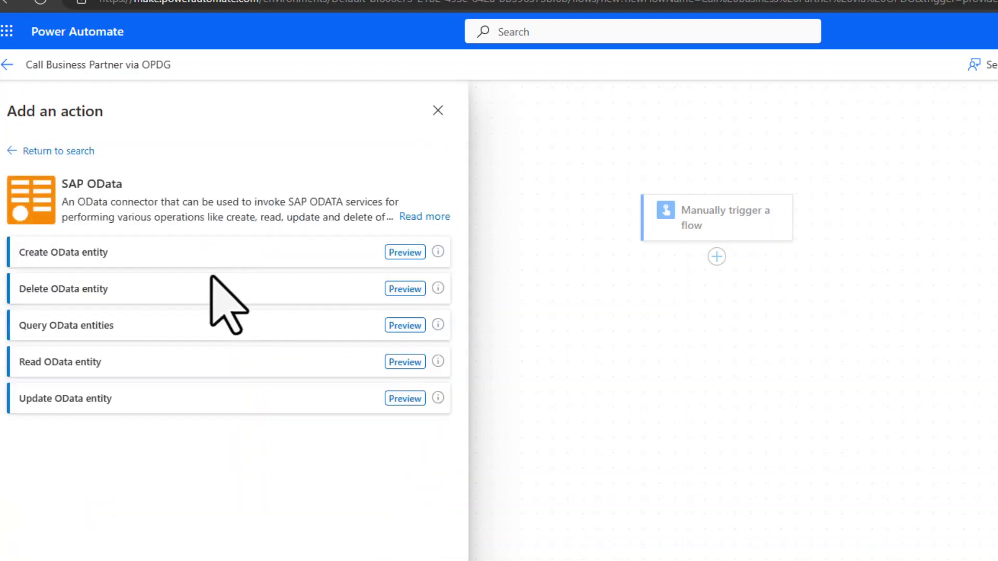
click(52, 325)
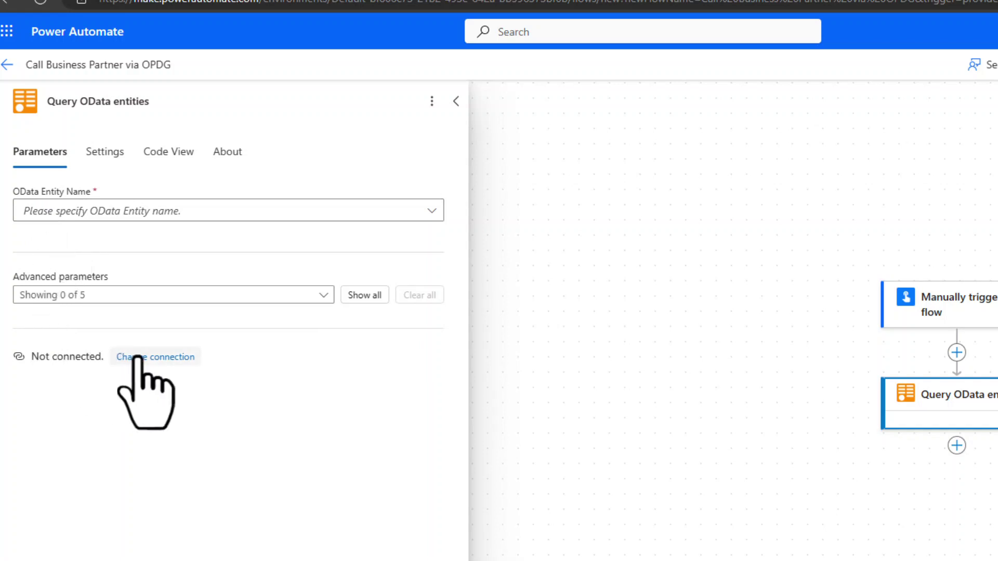
Start a new SAP OData connection named My Local SAP System, pasting the service URL as base URI
click(138, 358)
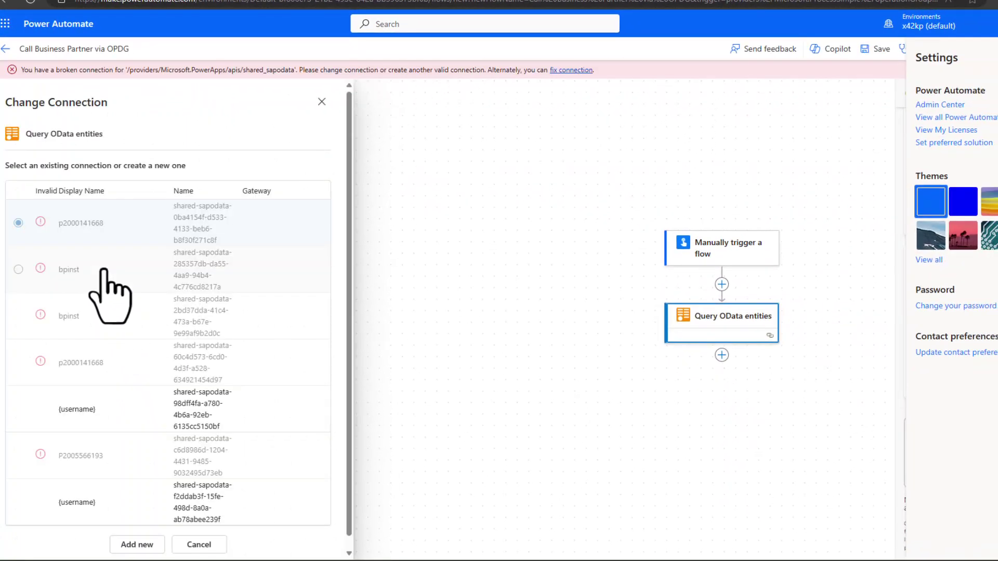
click(136, 545)
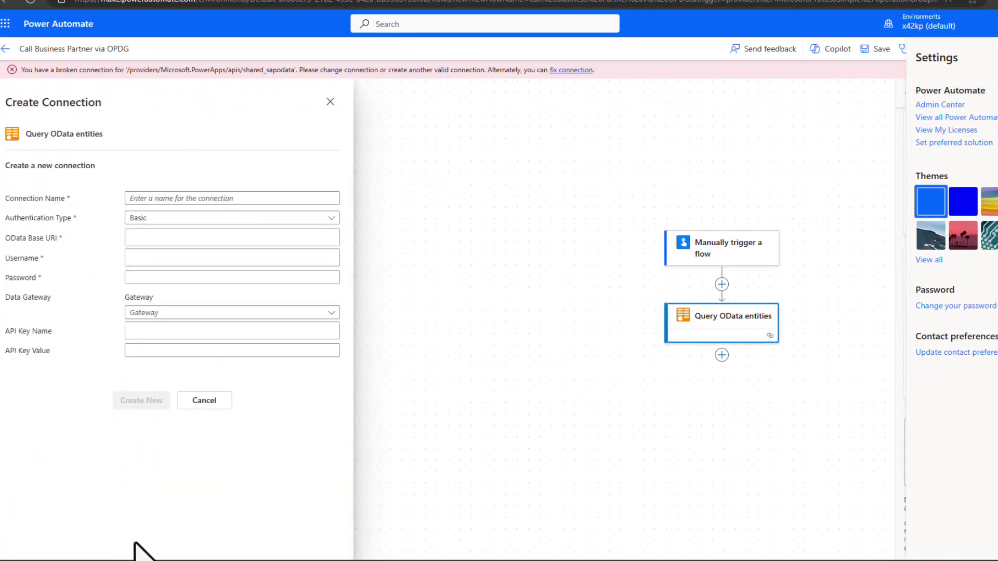
click(154, 199)
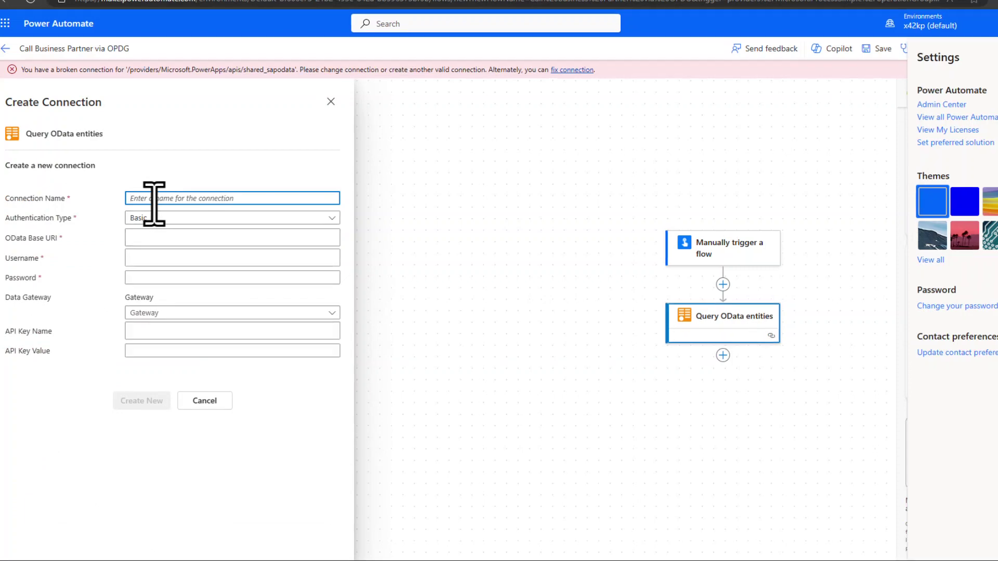
text(My Local SAP System)
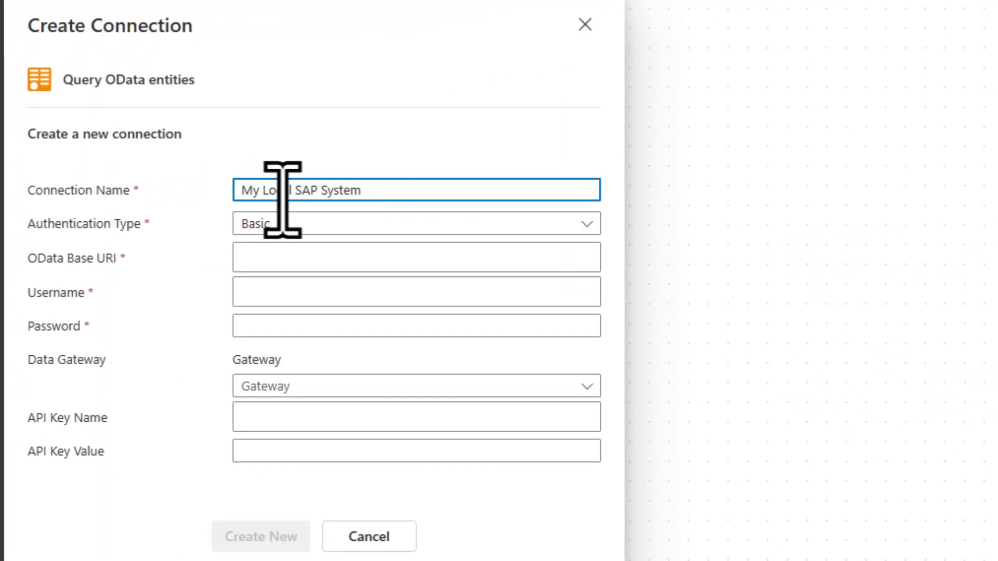
click(261, 260)
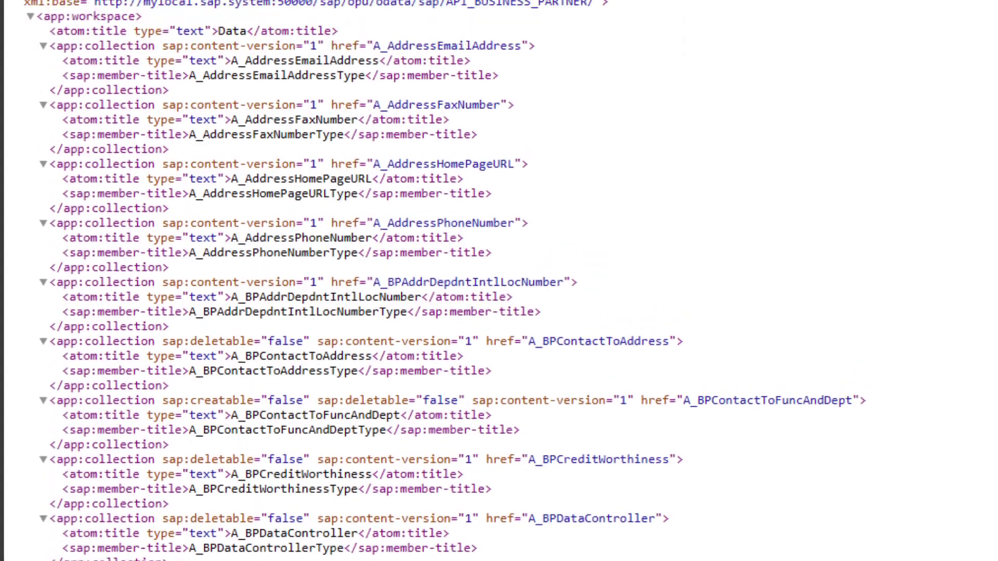
click(653, 46)
drag(653, 47, 172, 59)
key(ctrl+c)
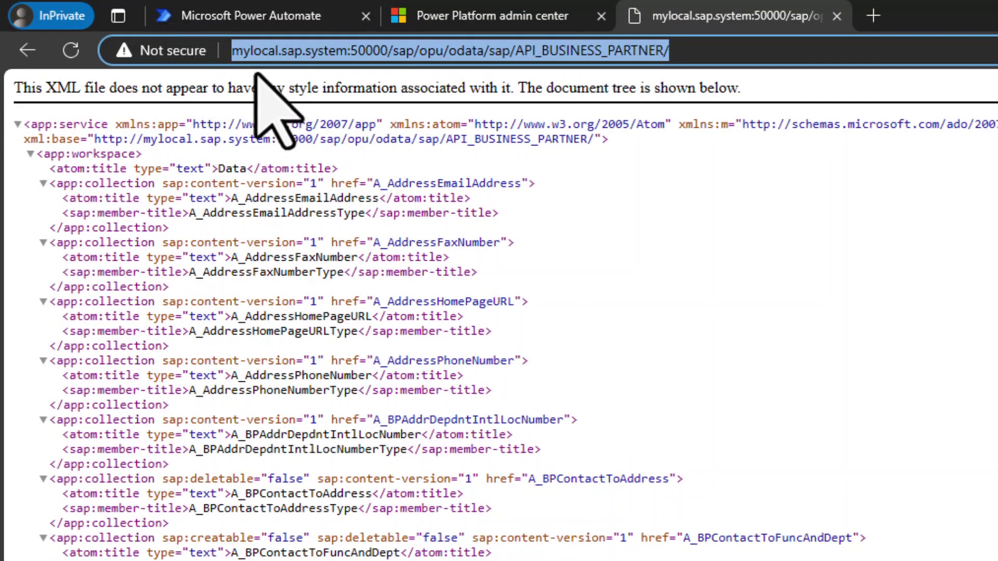
click(317, 16)
key(ctrl+v)
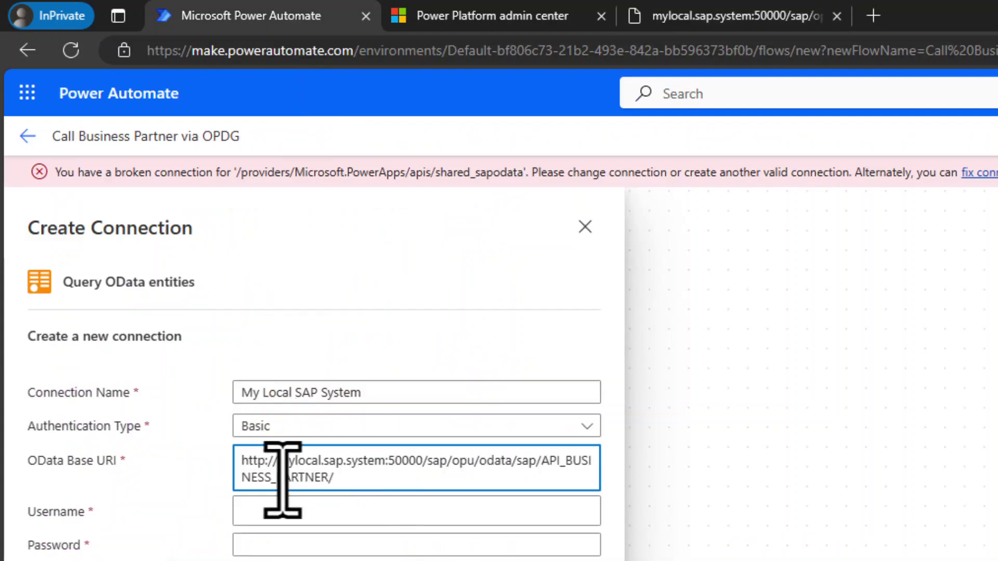
Enter the SAP username and password, choose the local-surfacebook-HundredXDaysOfLowCode gateway, and create the connection
click(267, 512)
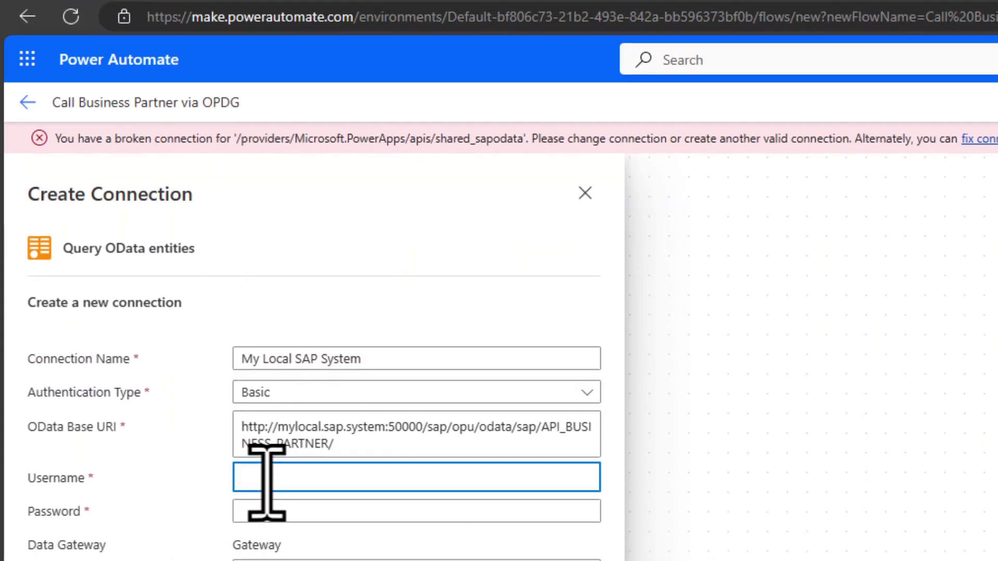
text(bpinst)
key(Tab)
text(Wel)
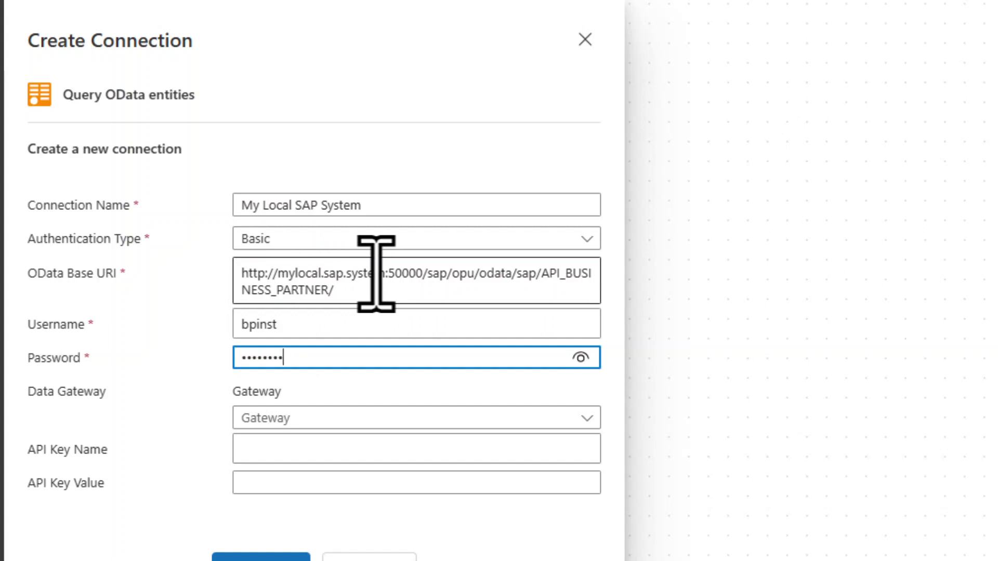
click(588, 421)
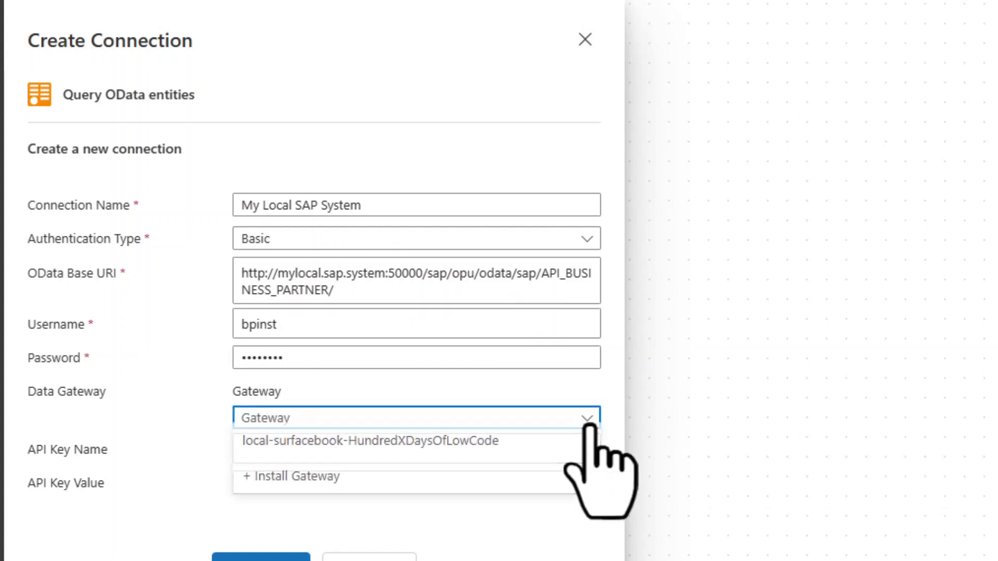
click(383, 453)
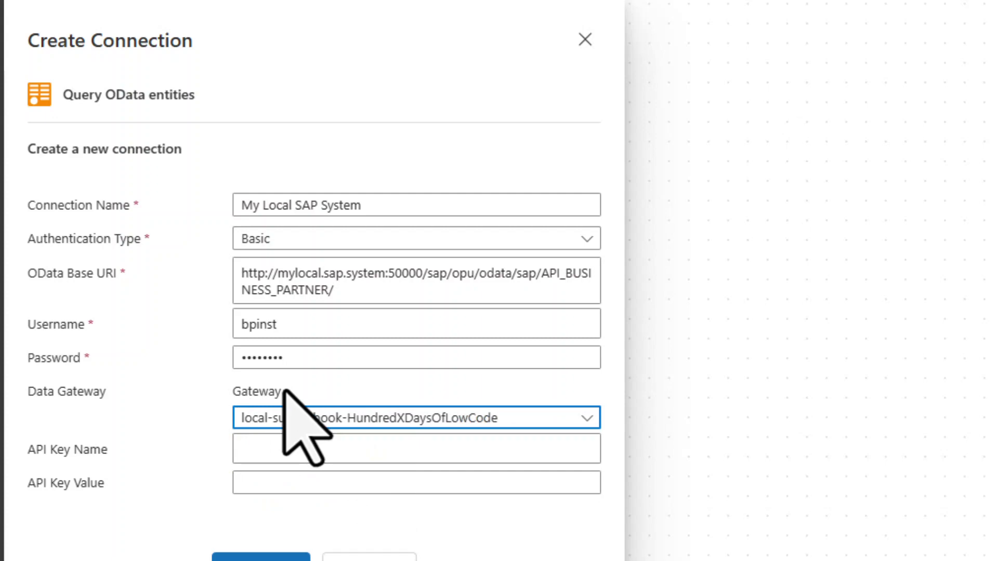
click(261, 559)
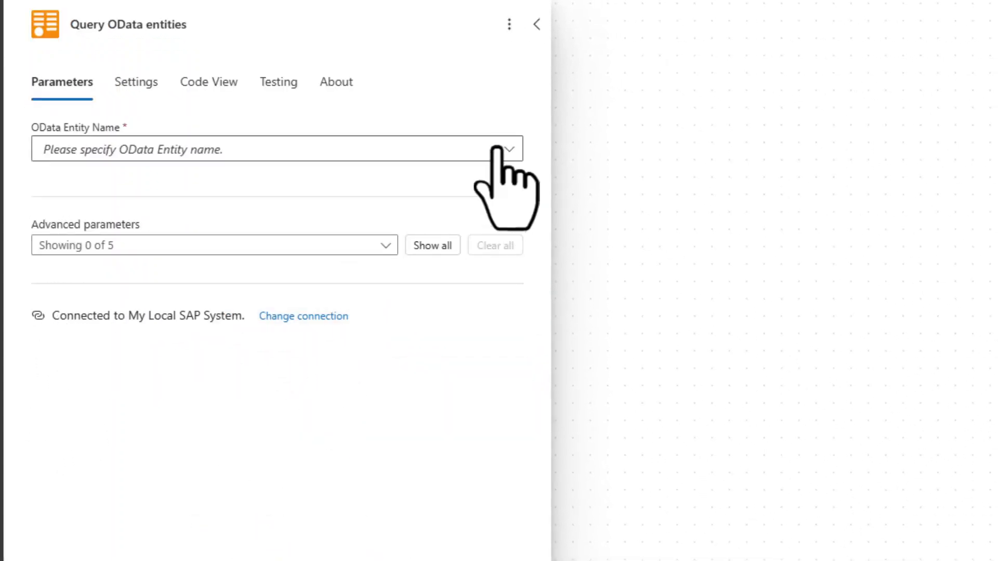
Choose A_BusinessPartner as the action's OData Entity Name
click(504, 150)
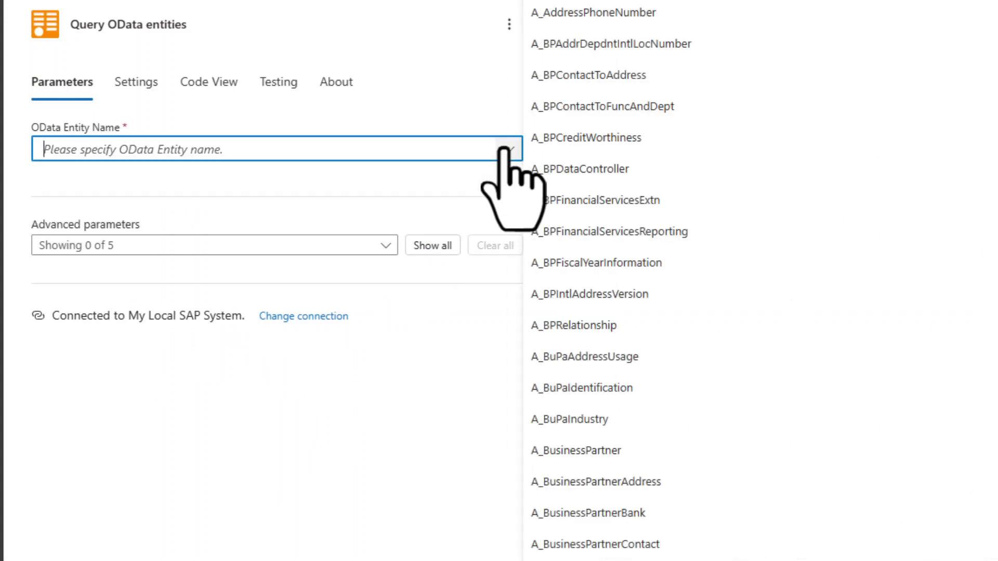
click(598, 457)
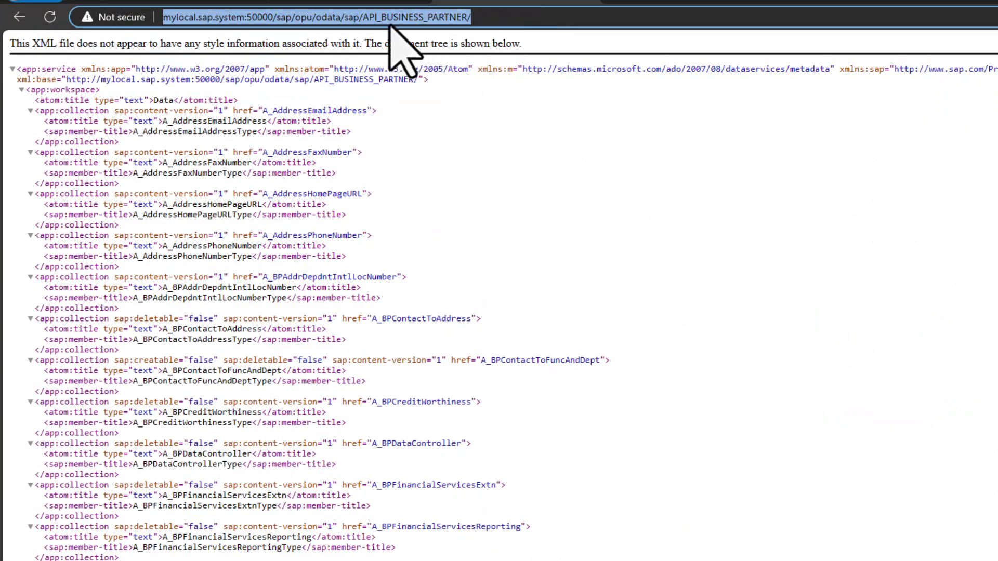
Append A_BusinessPartner to the service URL in Edge to load the entity feed
click(507, 23)
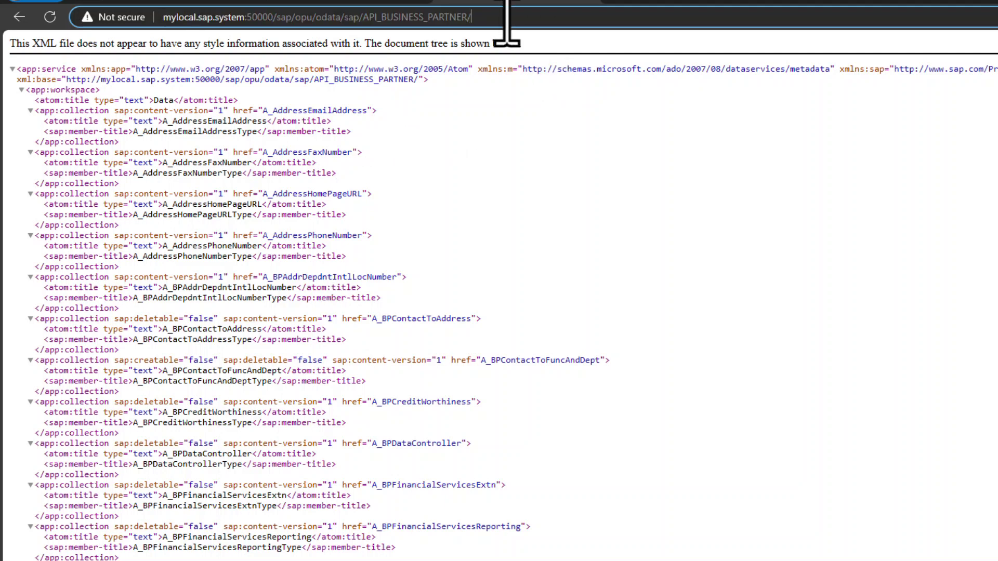
text(A_BusinessPartner)
key(Return)
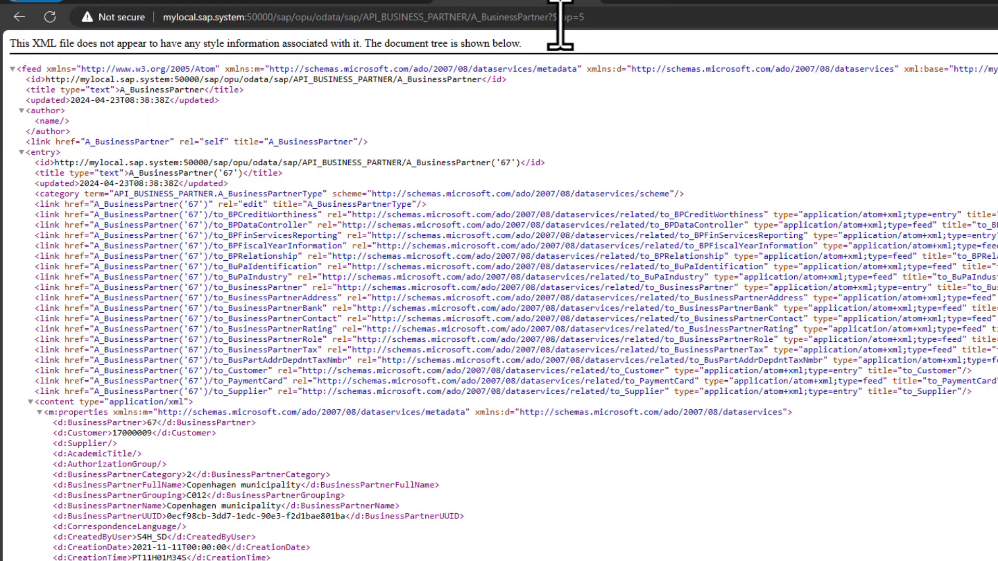
Set the query's $Top advanced parameter to 10 and save the flow
click(147, 1)
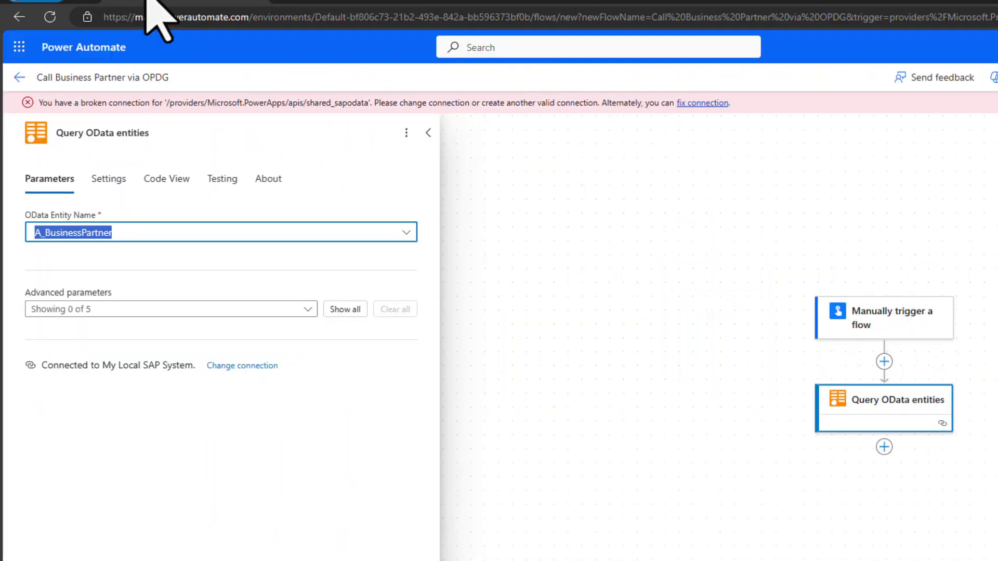
click(343, 310)
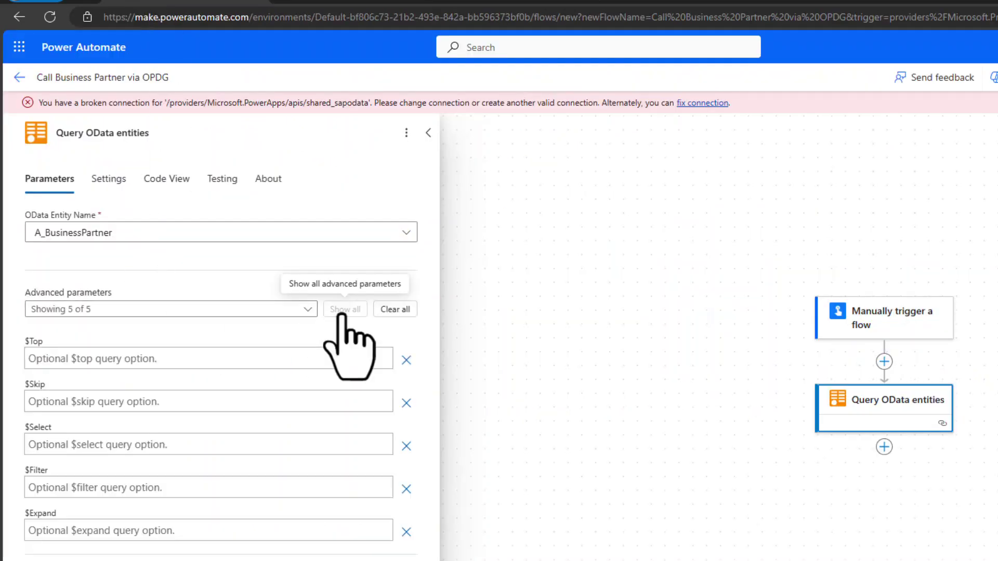
click(107, 359)
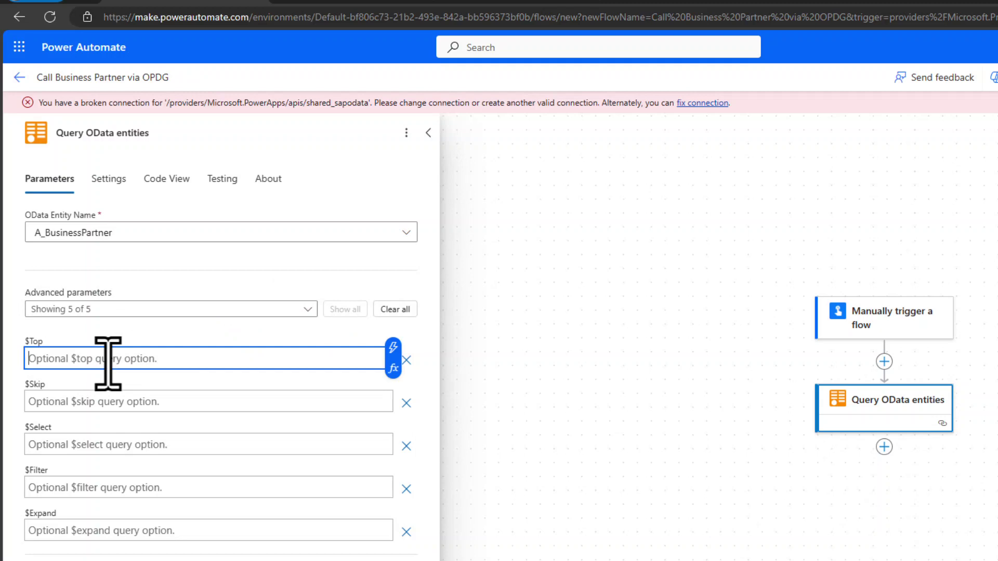
text(10)
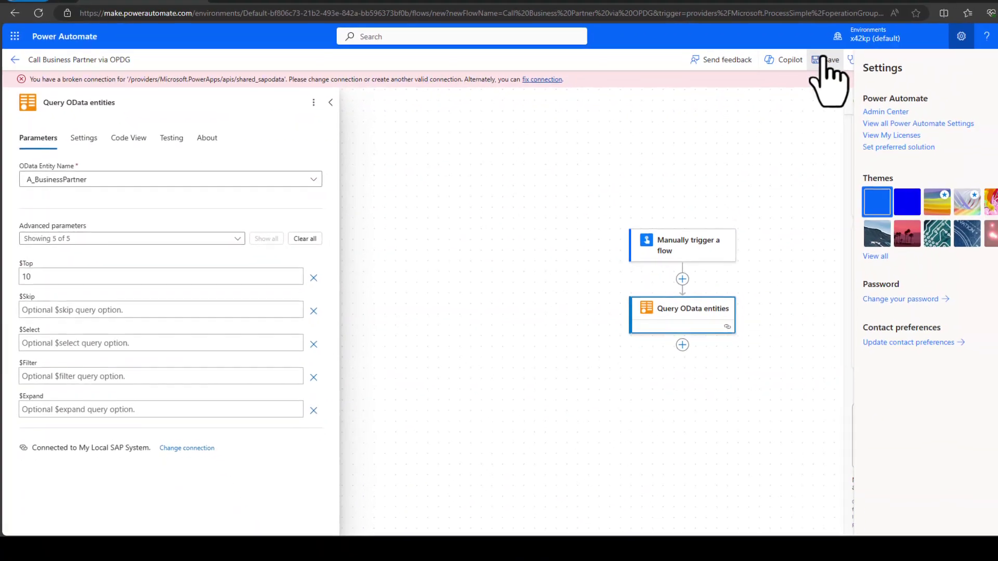
click(824, 59)
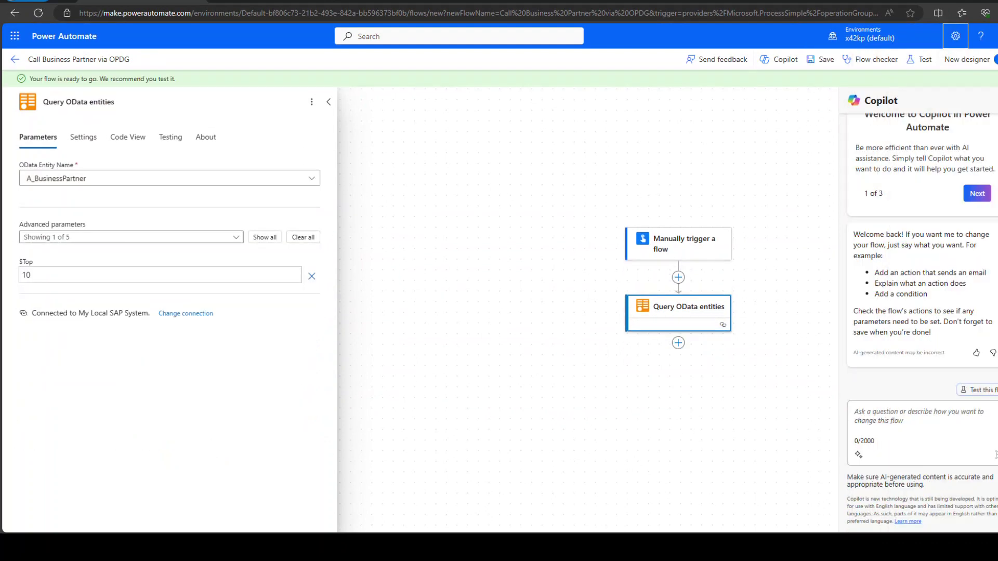
Run a manual test of the flow and confirm it completes successfully
click(923, 59)
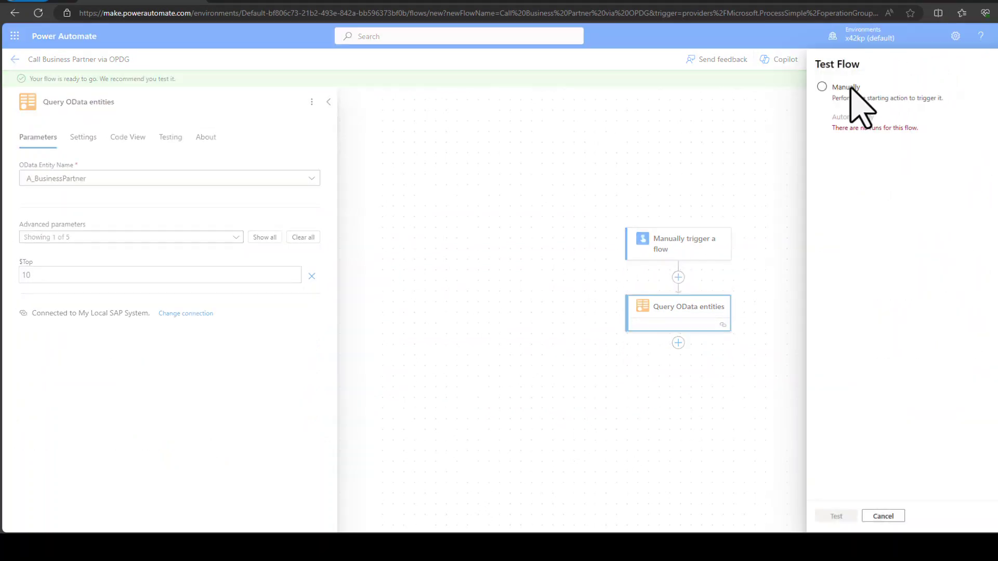
click(850, 88)
click(836, 516)
click(841, 514)
click(841, 513)
click(836, 514)
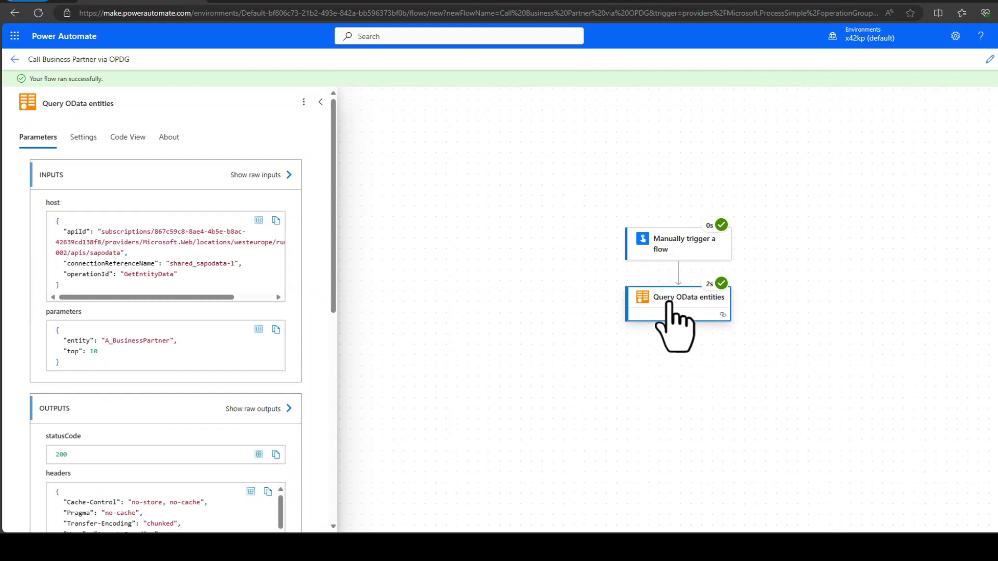
Scroll through the run's output body JSON, then bring the SAP Maintain Business Partner window forward
scroll(229, 301, down, 8)
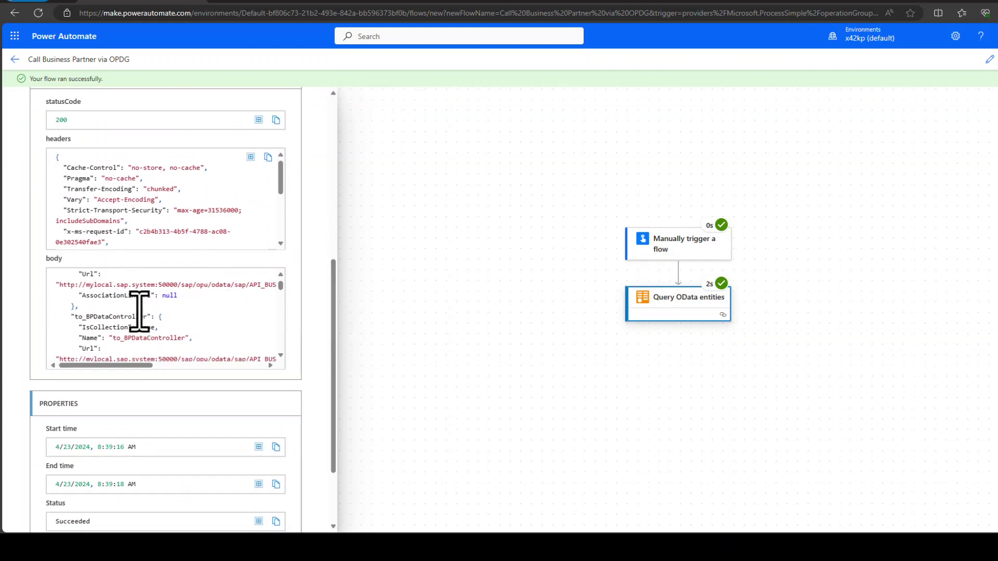
scroll(139, 312, down, 5)
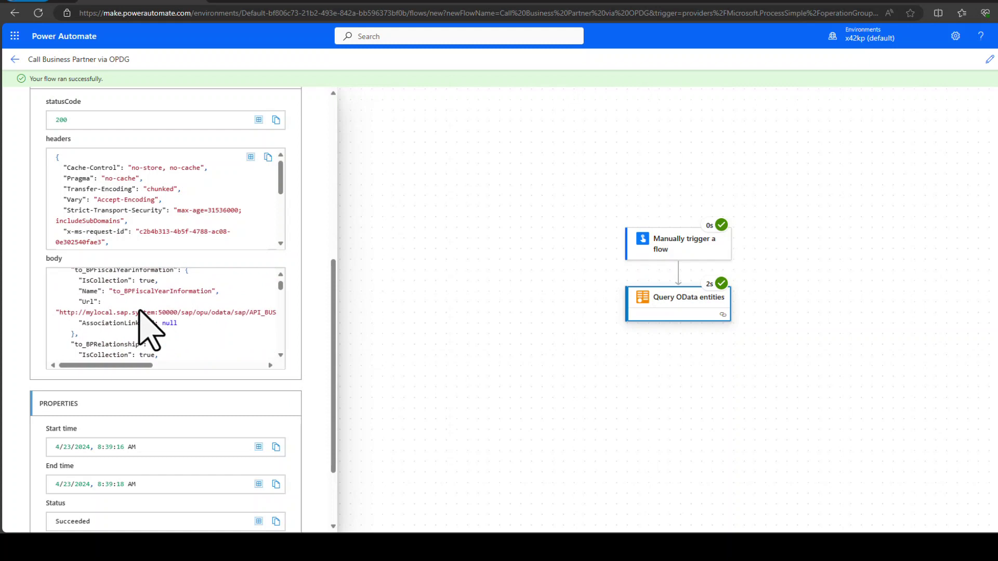
scroll(140, 311, down, 5)
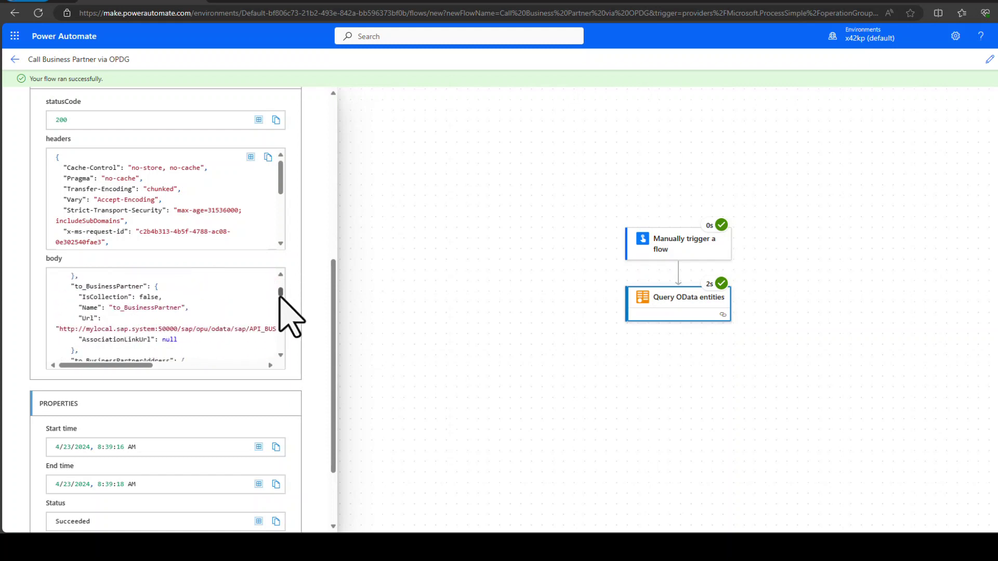
scroll(281, 294, down, 3)
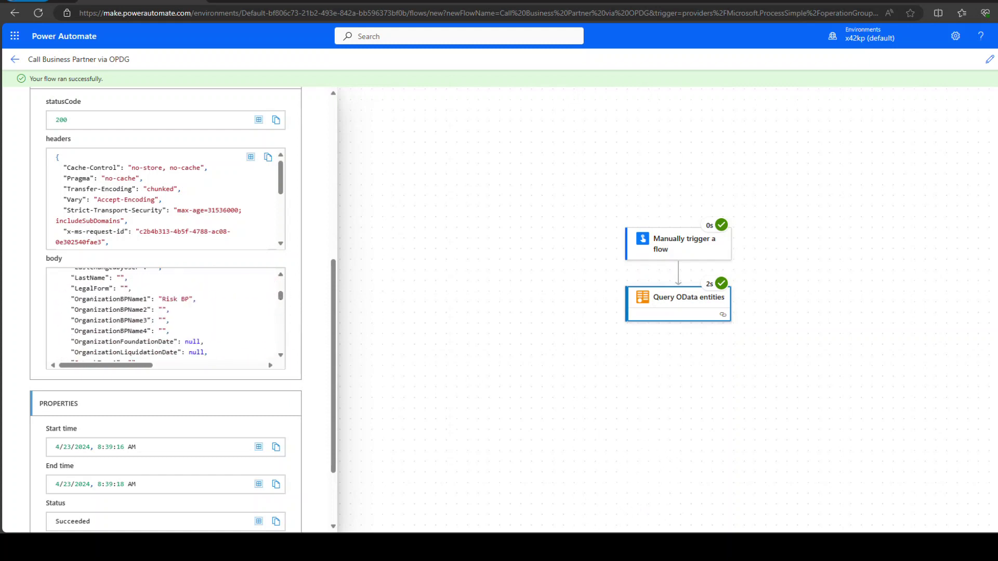
click(562, 508)
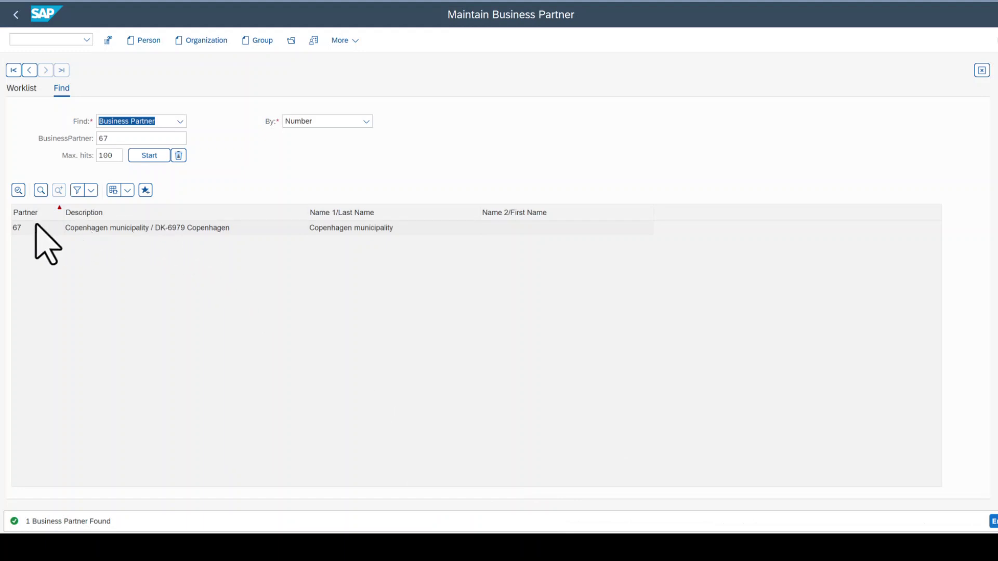
Search the flow run output for partner 67 and locate its fields
click(978, 2)
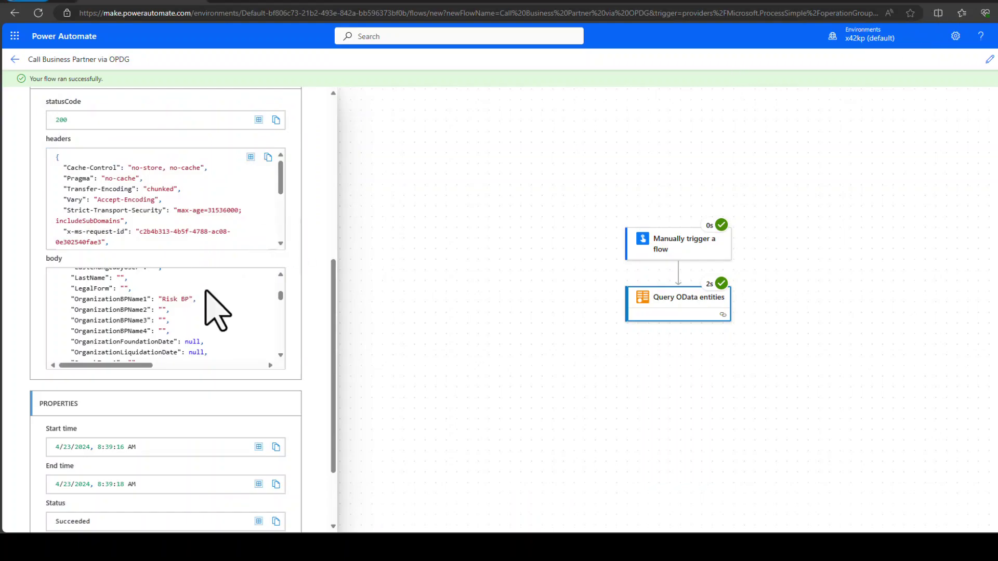
key(ctrl+f)
text(67)
key(Return)
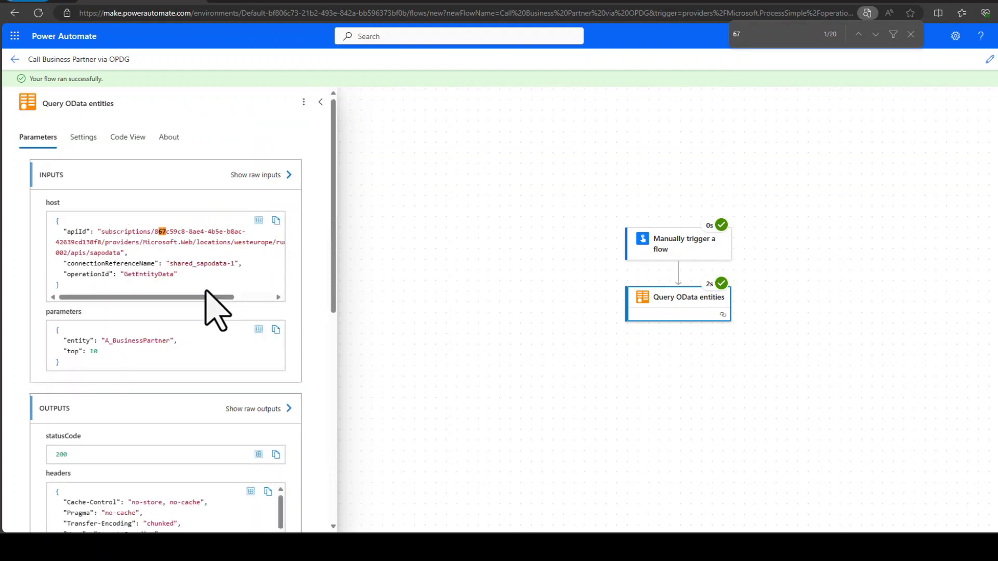
key(Return)
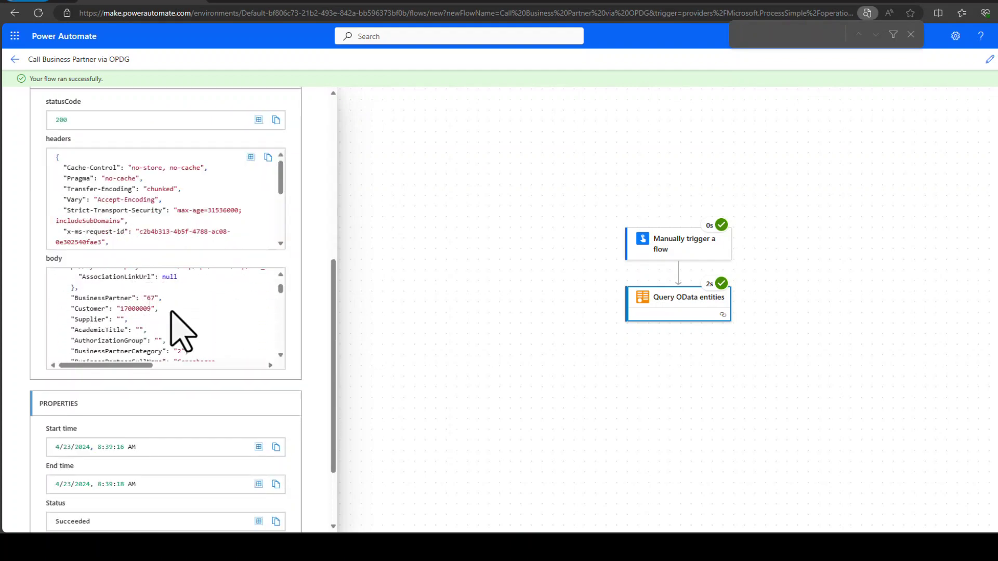
scroll(136, 321, down, 2)
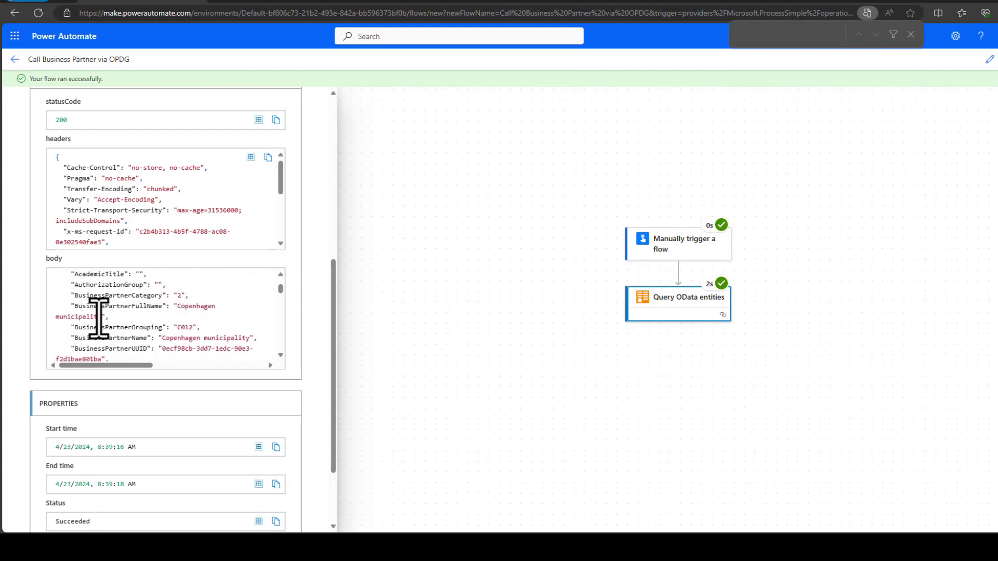
Compare partner 67's Copenhagen municipality row in SAP with the flow output
mouse_move(523, 549)
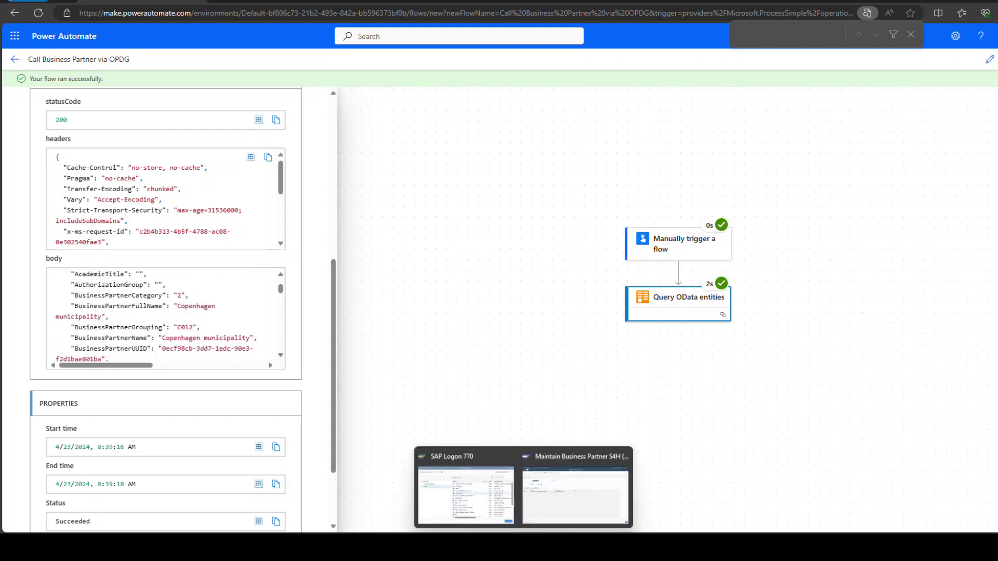
click(559, 484)
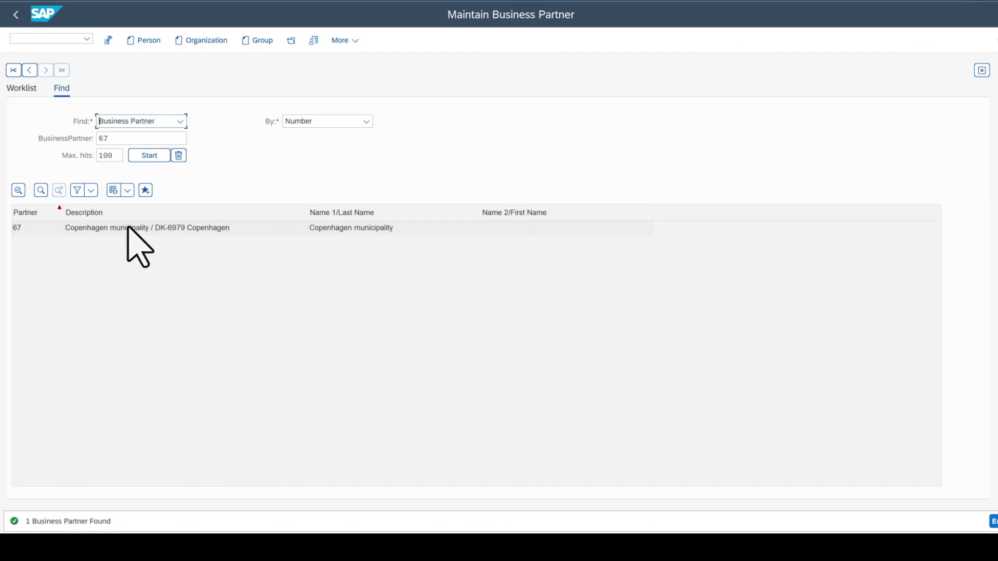
click(128, 228)
mouse_move(735, 549)
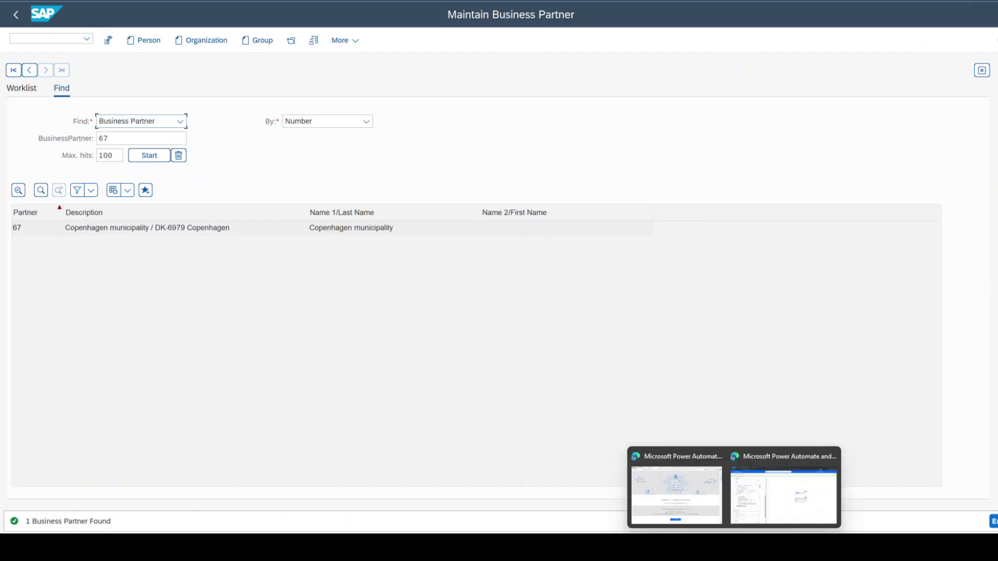
click(751, 500)
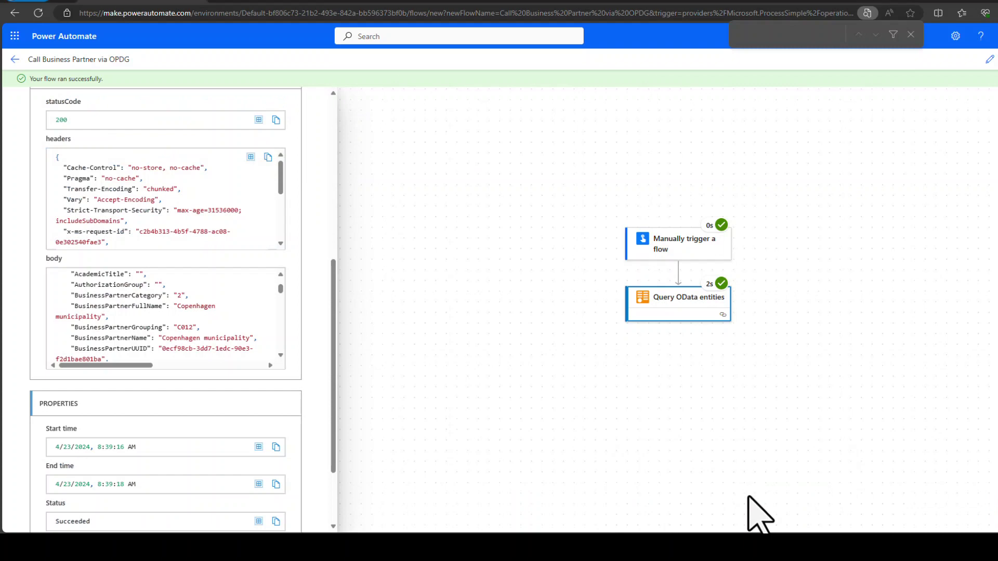